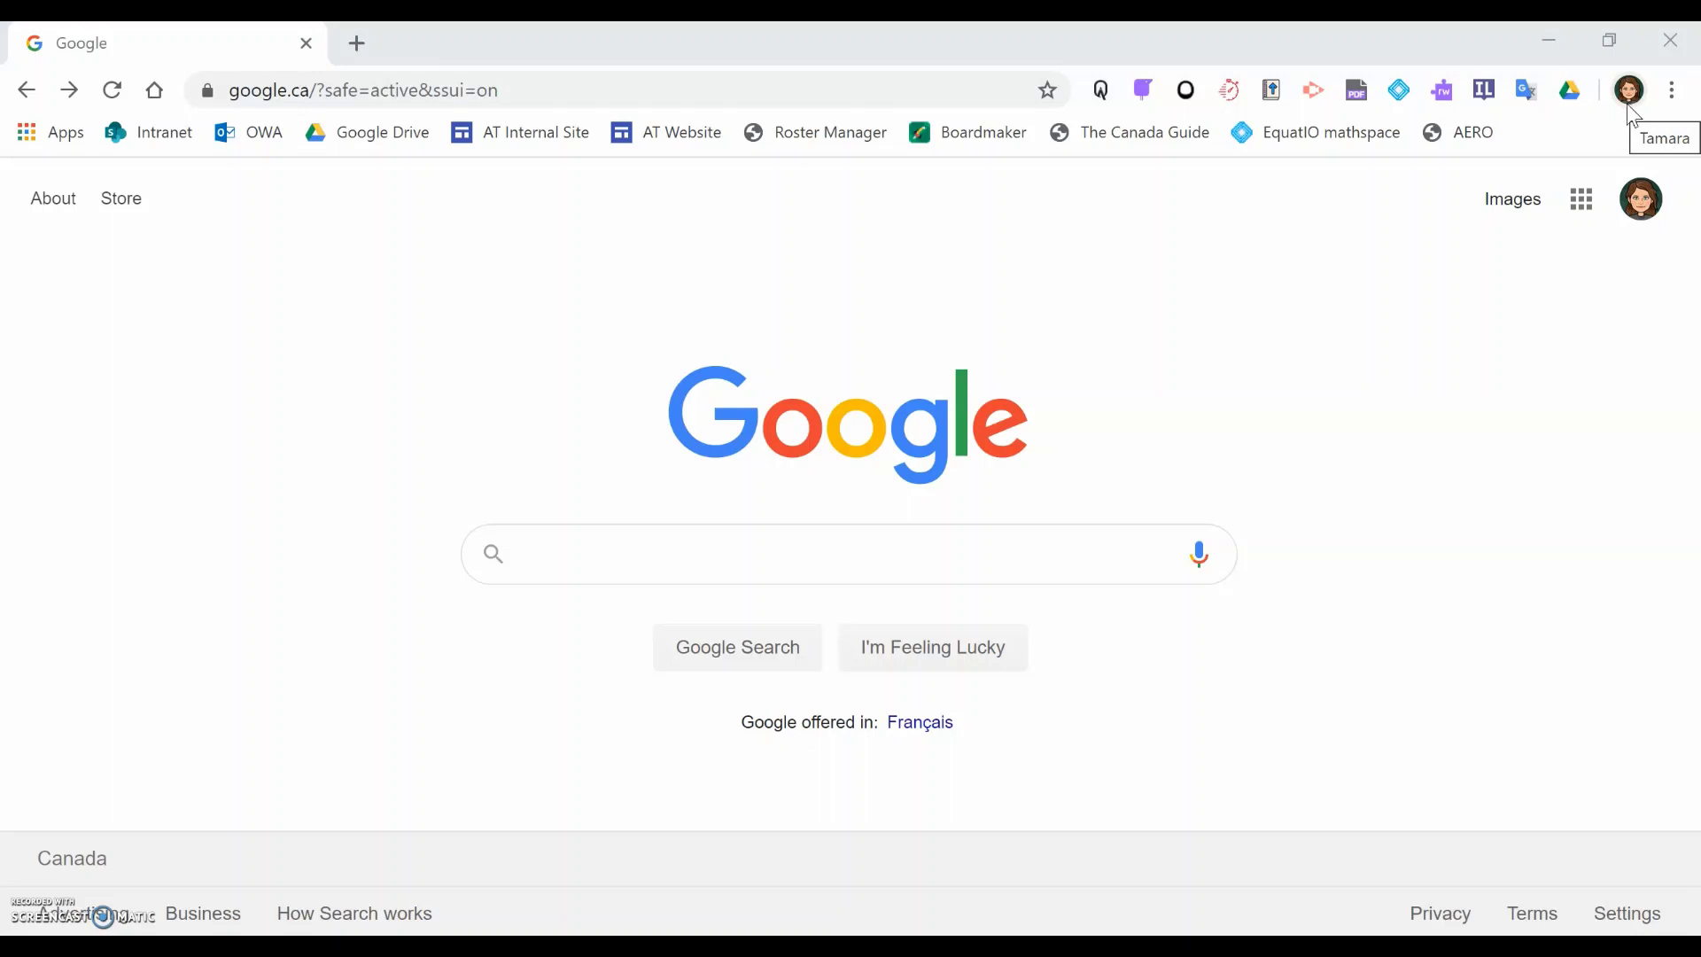
Step: Launch Google Classroom from the Google apps grid in Chrome
left_click(1582, 202)
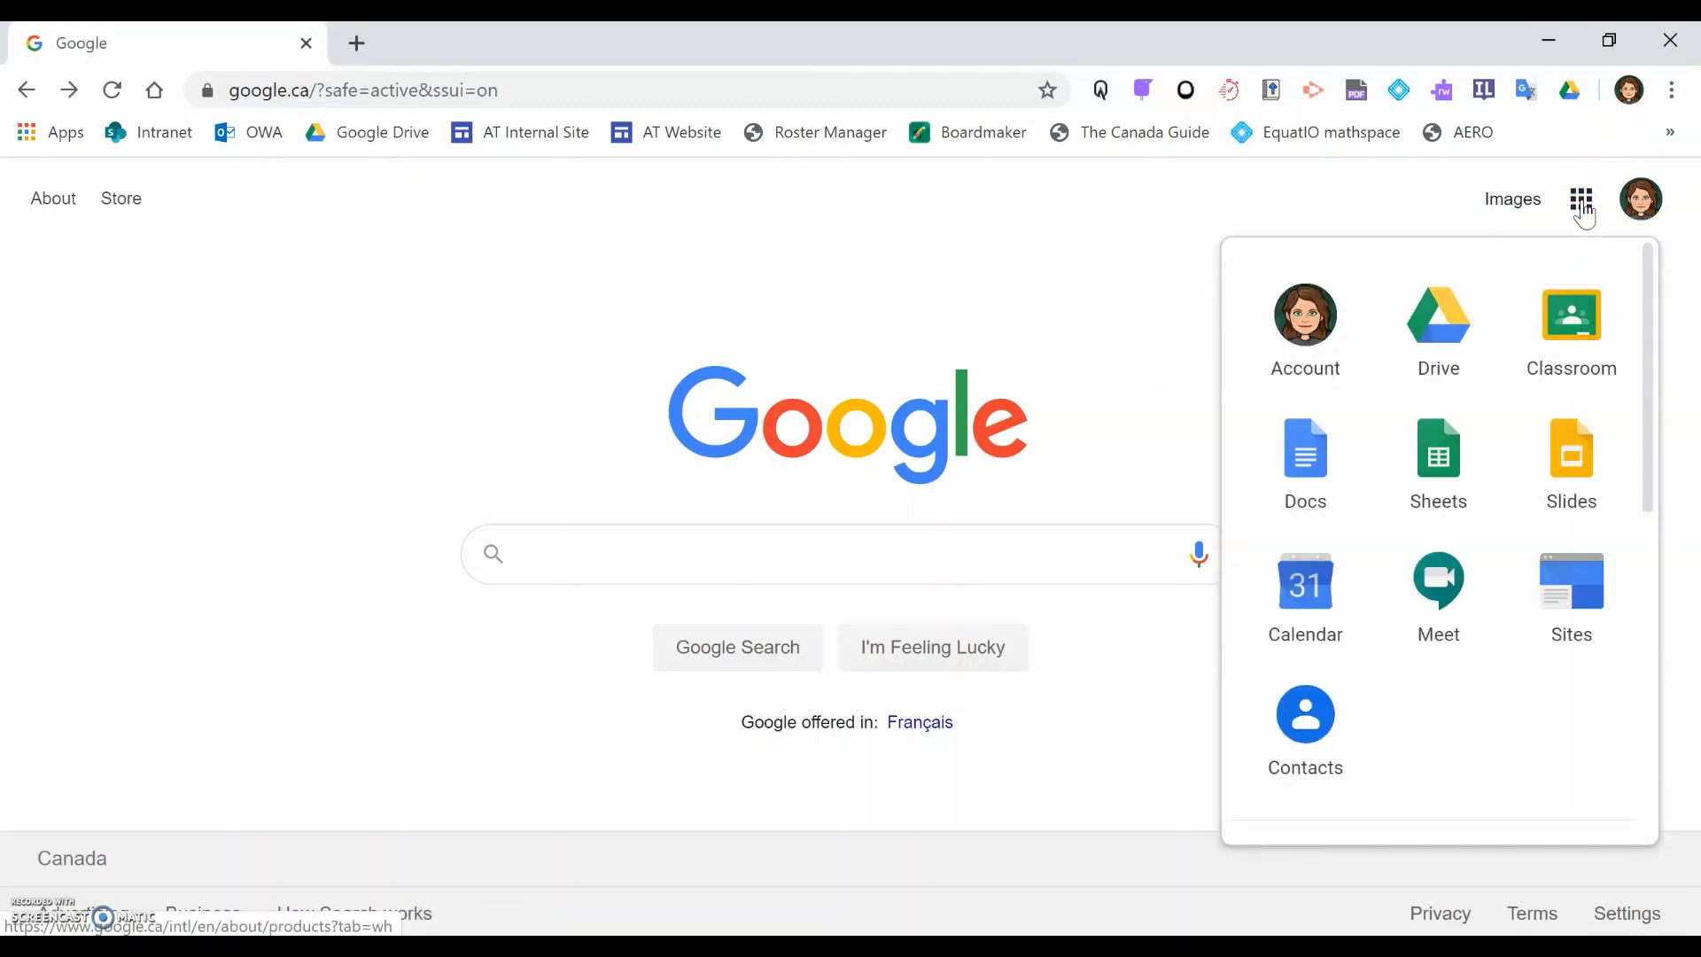
left_click(1581, 300)
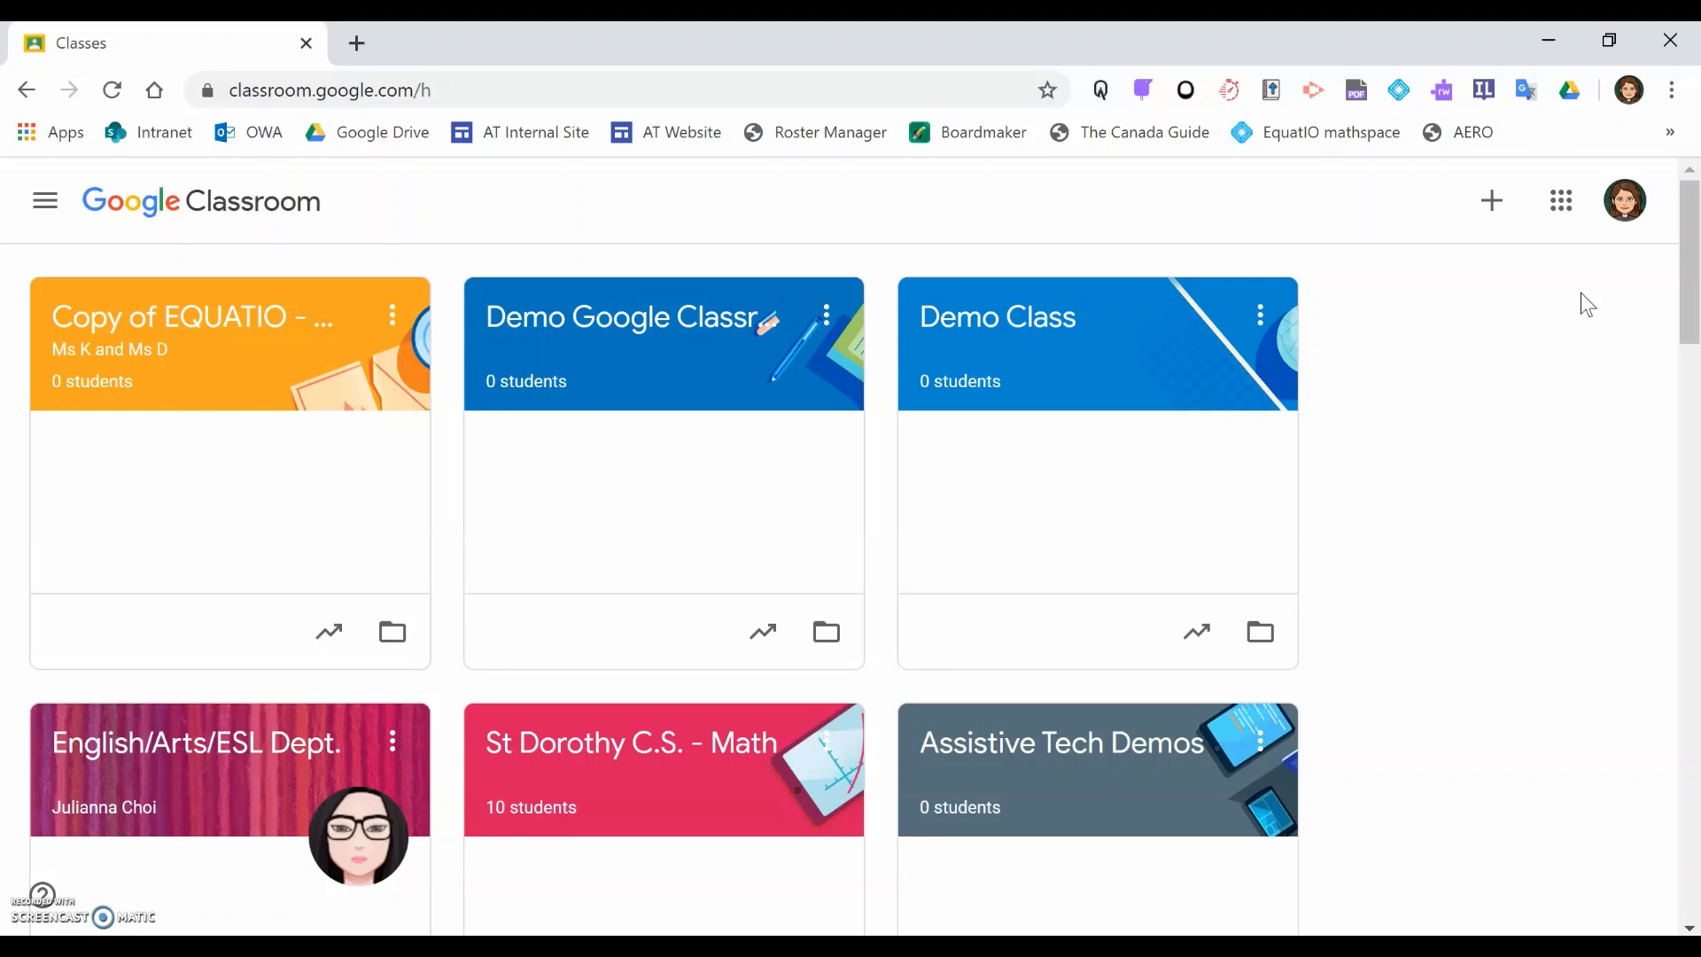
Step: Bring up the Join class dialog from the + menu on the Classroom home page
left_click(1498, 214)
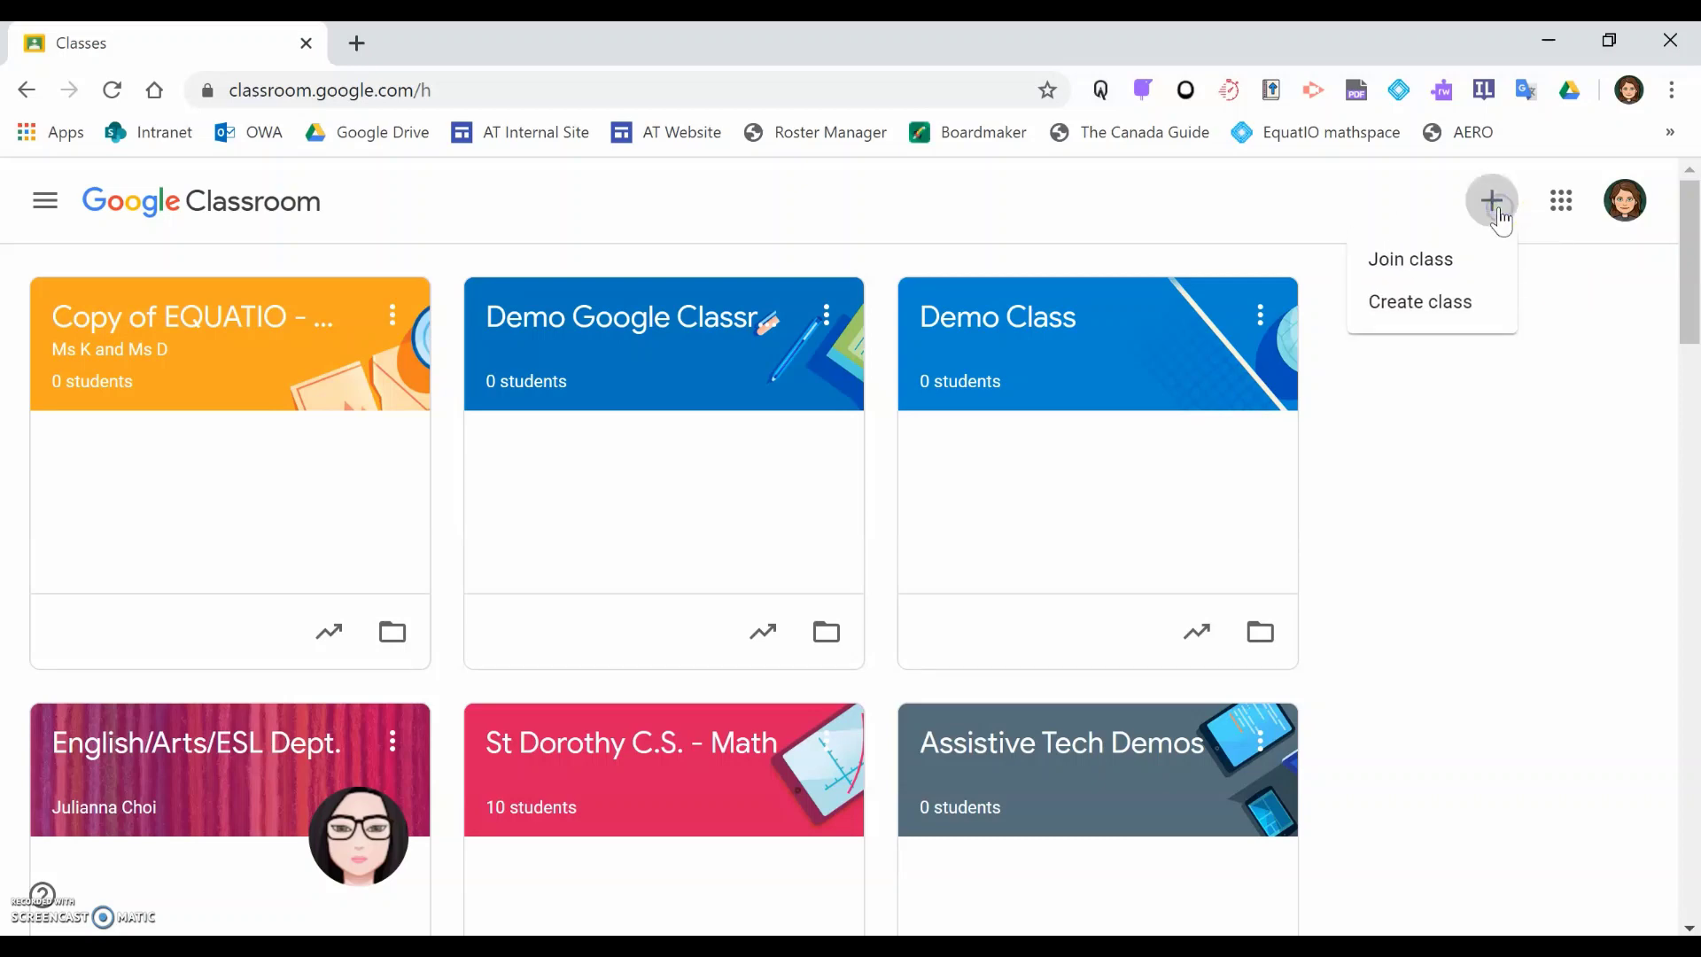
left_click(1439, 261)
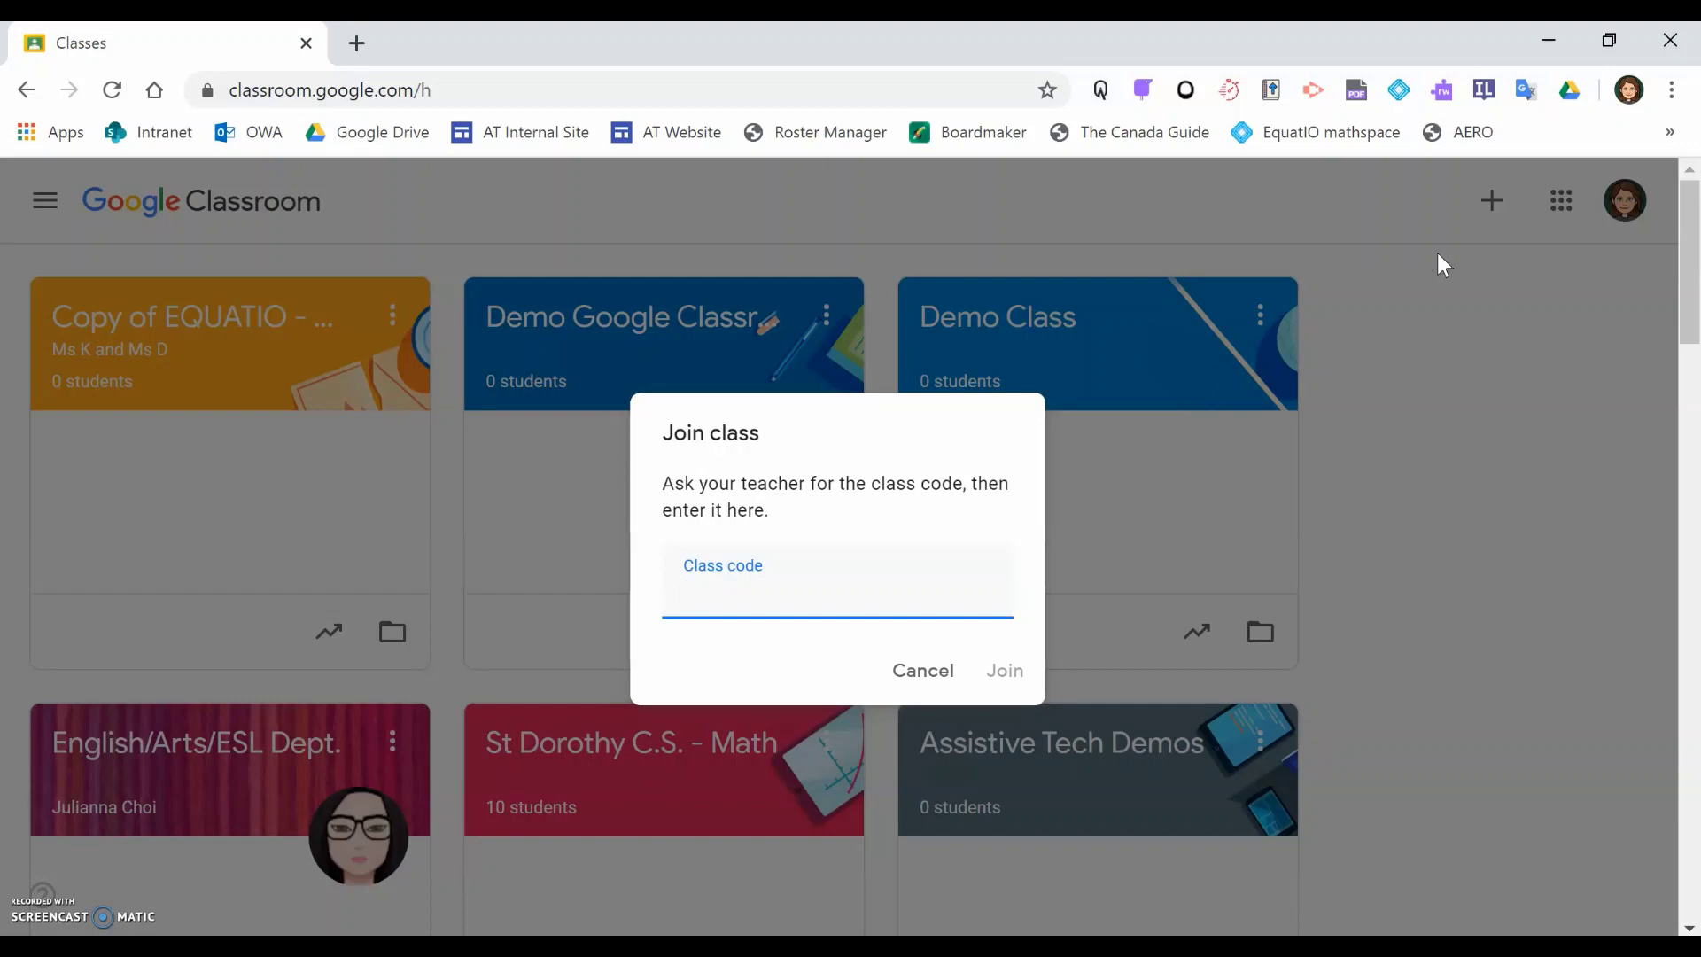
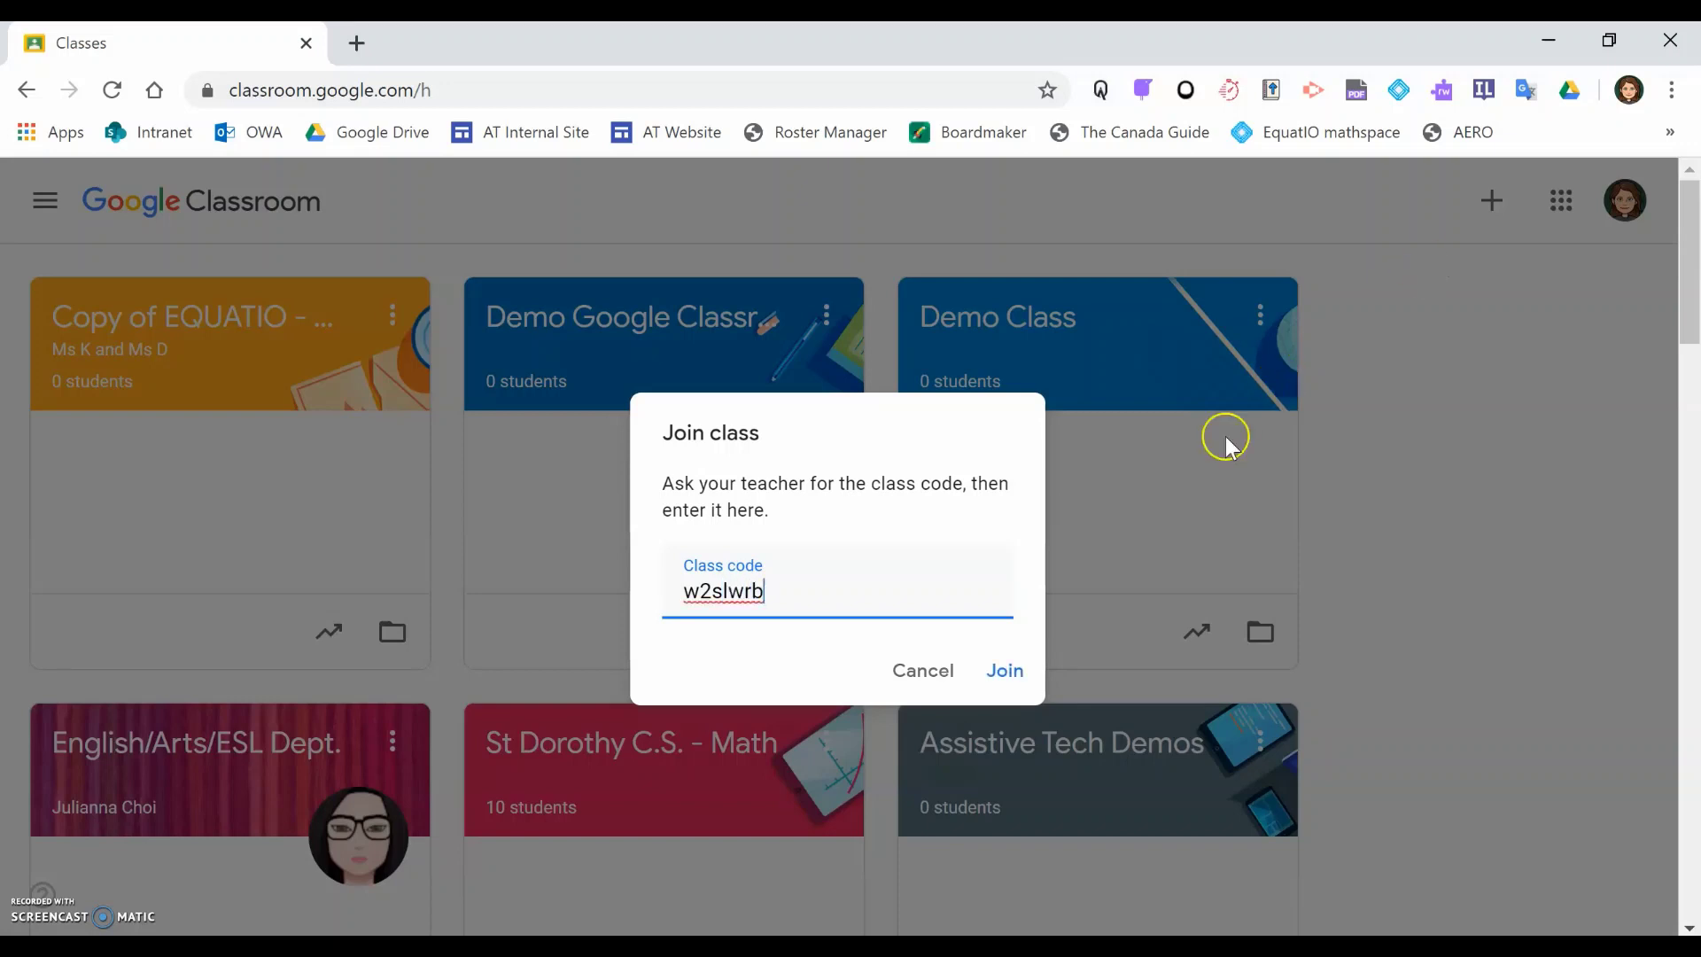
left_click(1006, 672)
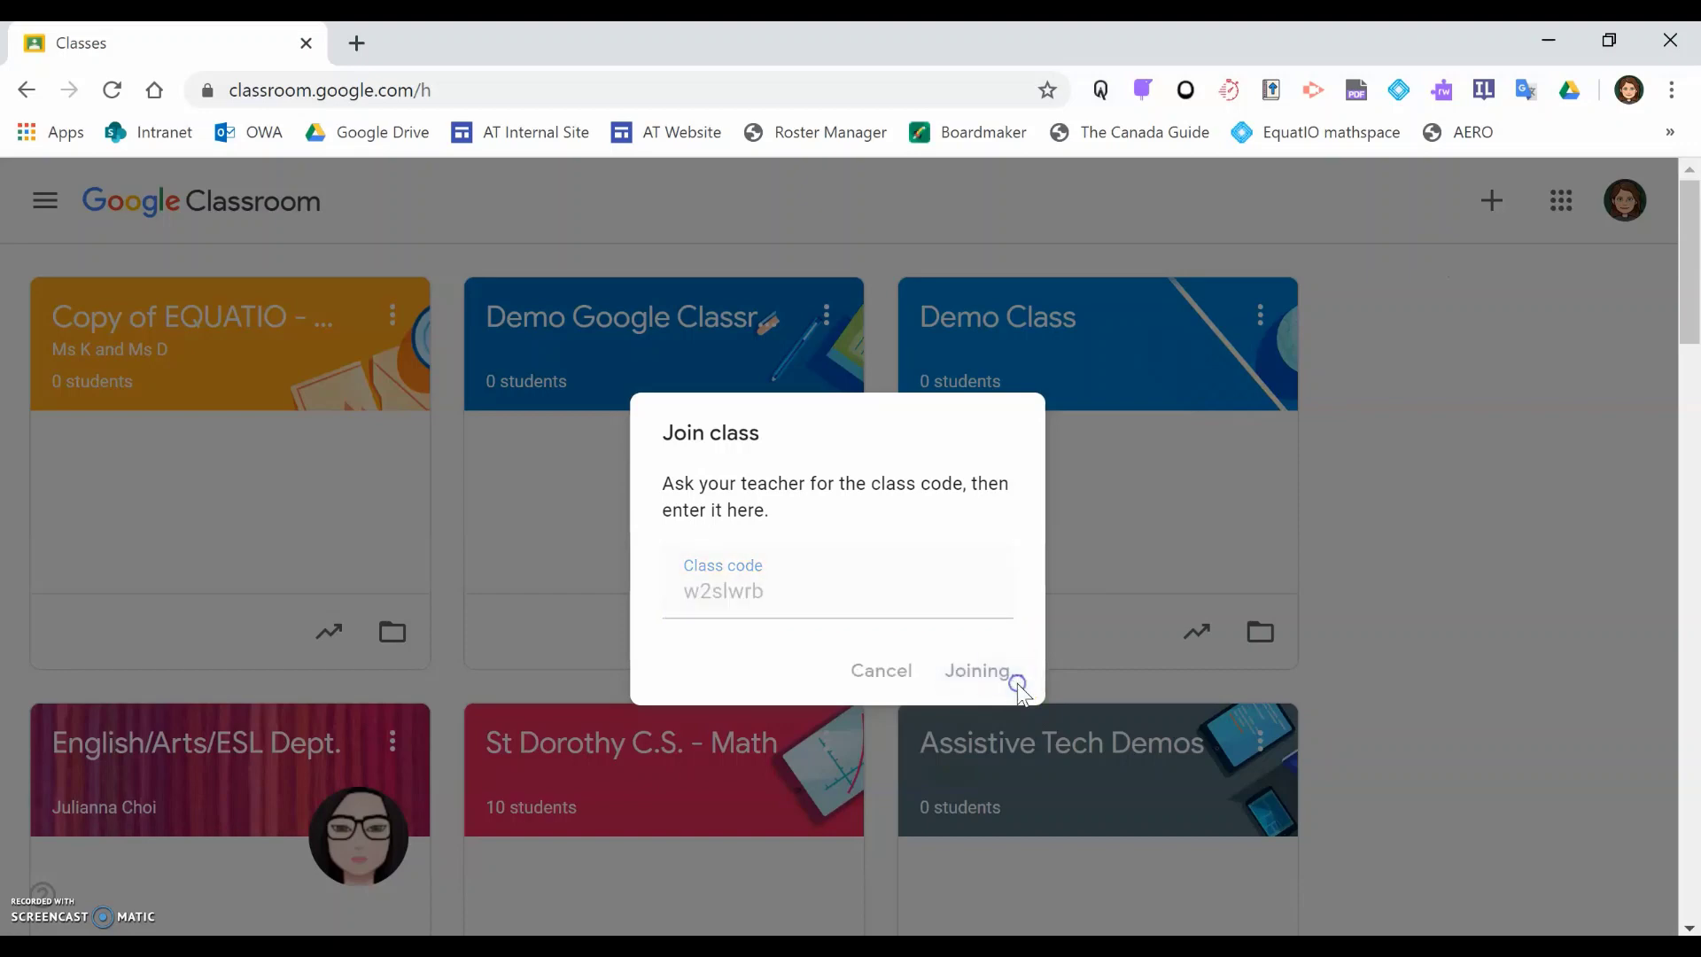